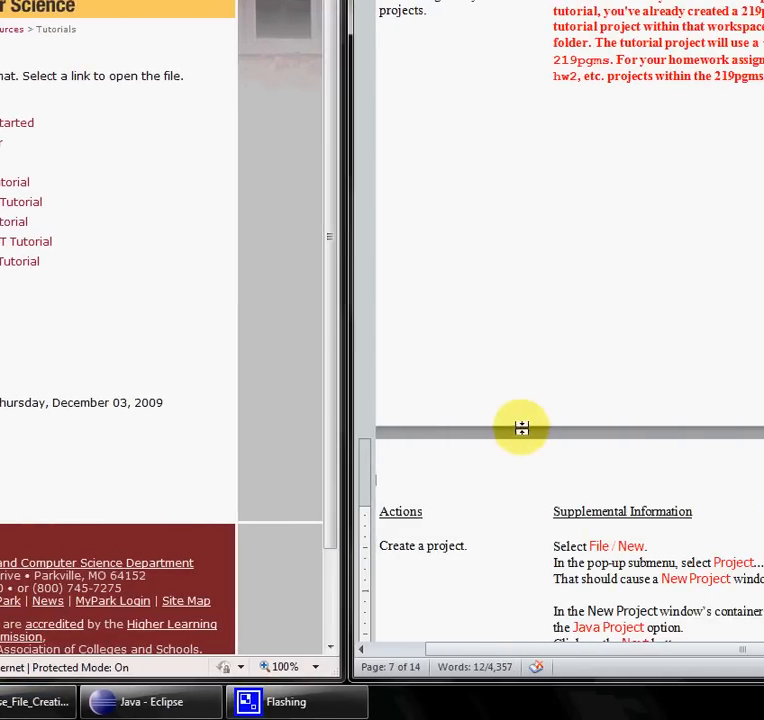
scroll(557, 245, "up", 2)
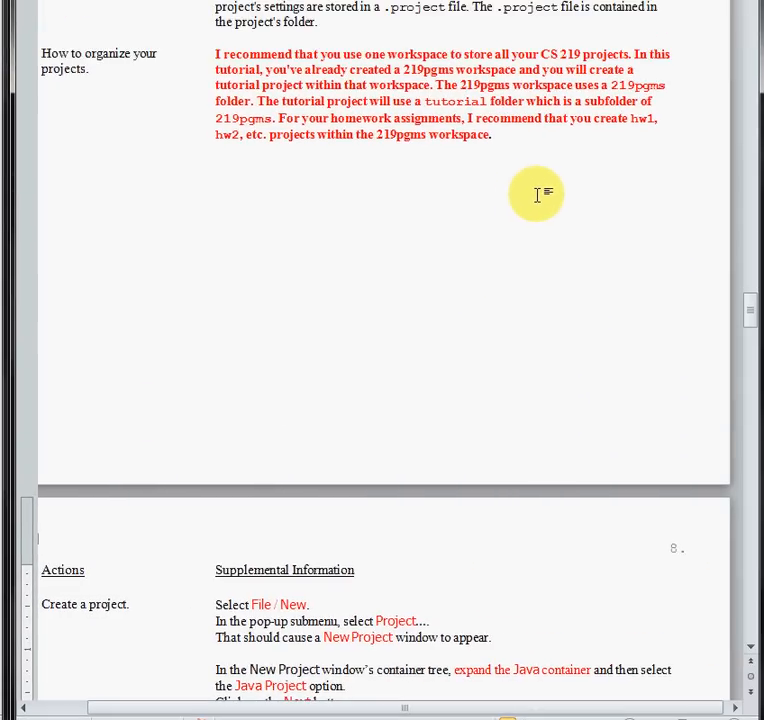
scroll(547, 250, "up", 2)
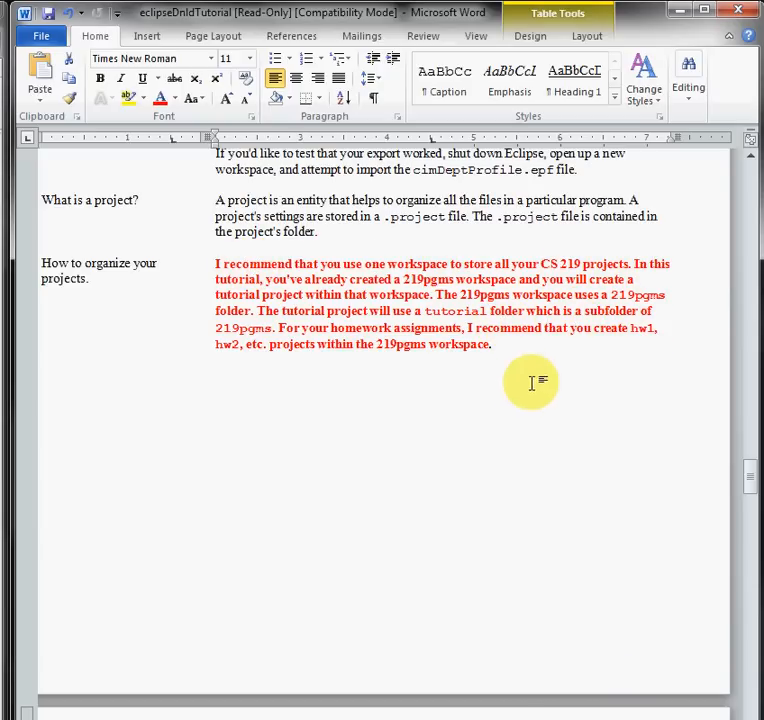
scroll(520, 460, "down", 3)
scroll(515, 480, "down", 3)
scroll(520, 482, "down", 2)
scroll(525, 483, "down", 3)
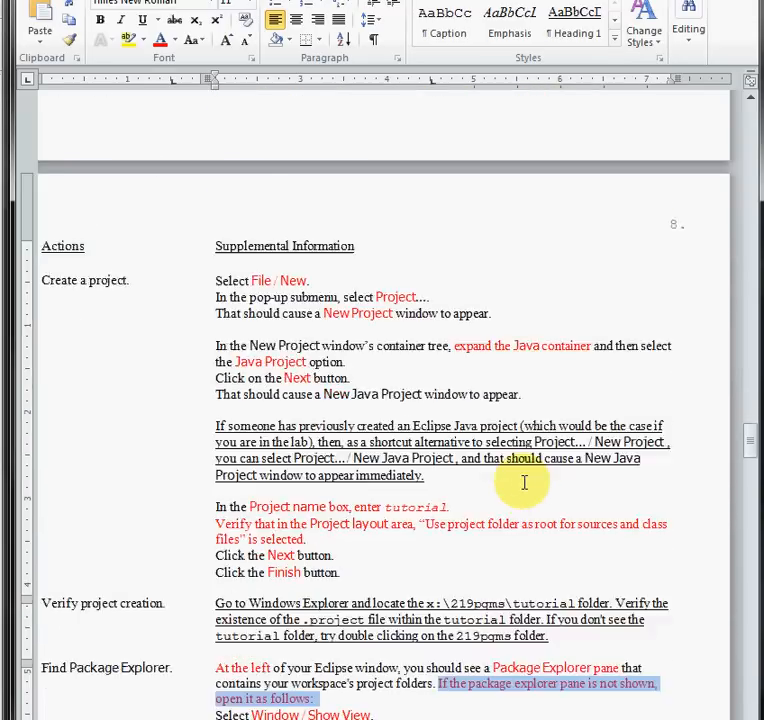
scroll(525, 483, "down", 2)
scroll(525, 483, "down", 1)
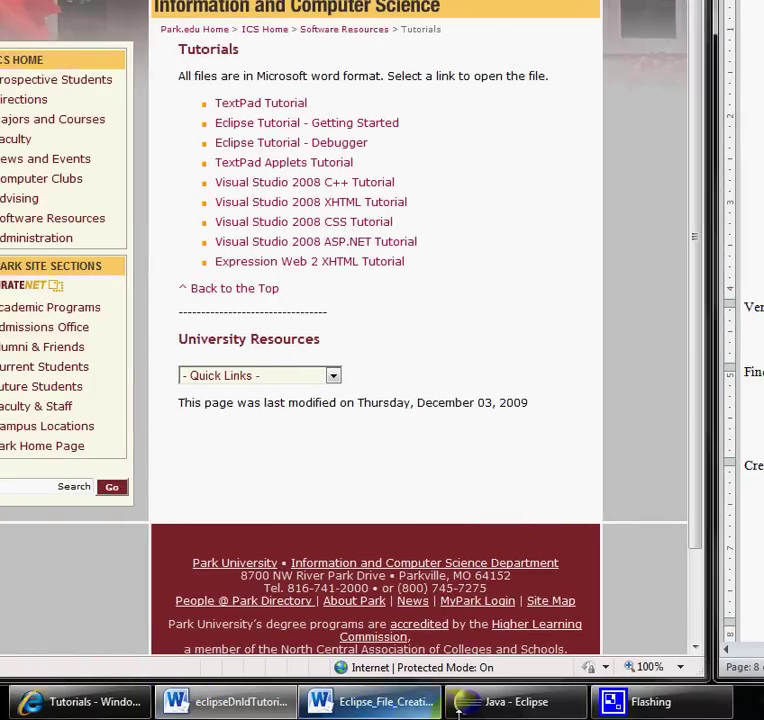
Start a new Java Project from the File > New > Project wizard
left_click(500, 701)
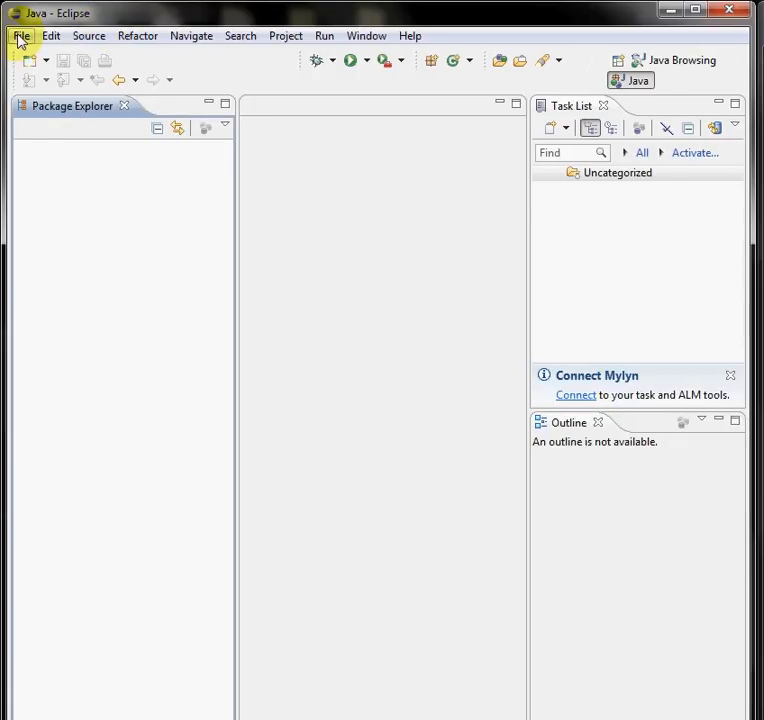
left_click(20, 38)
mouse_move(140, 56)
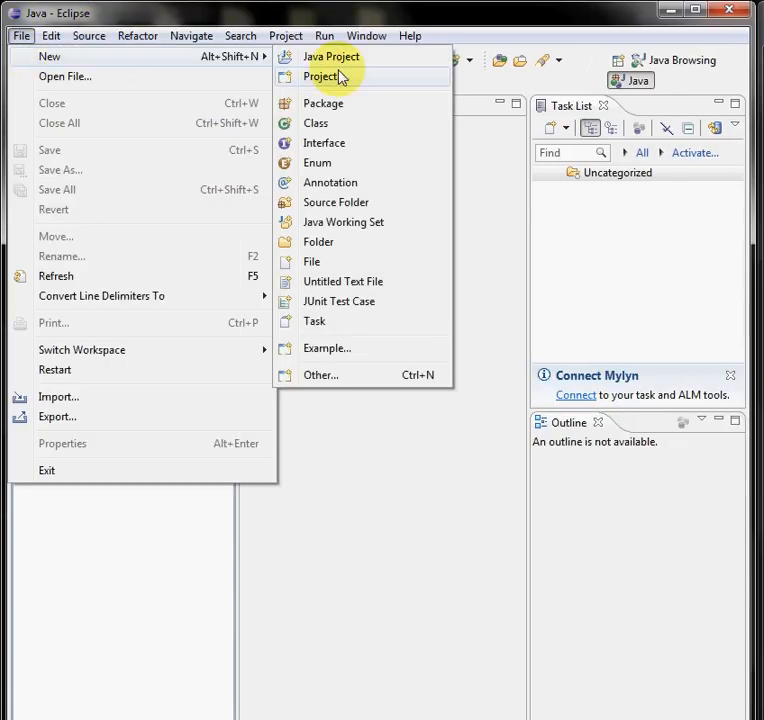
left_click(325, 76)
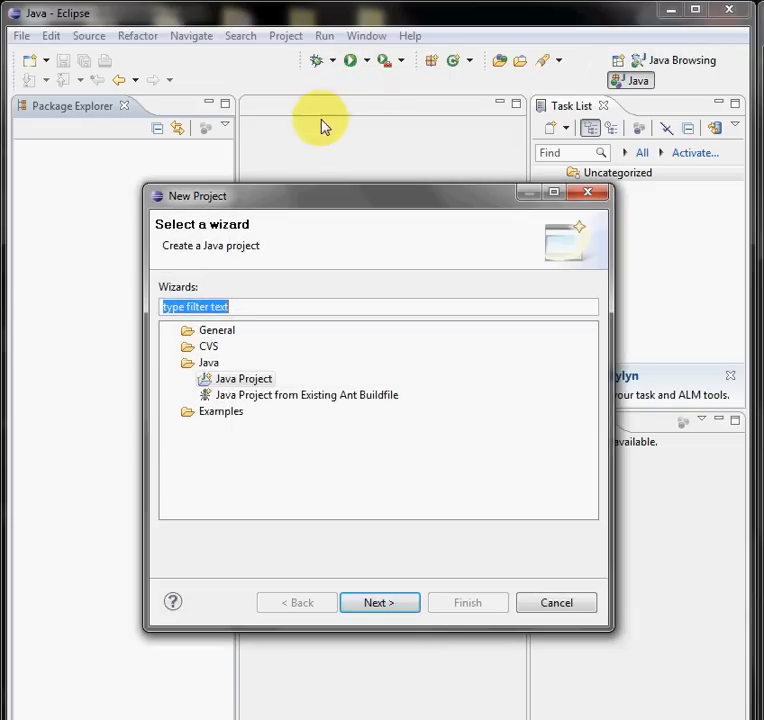
left_click(242, 379)
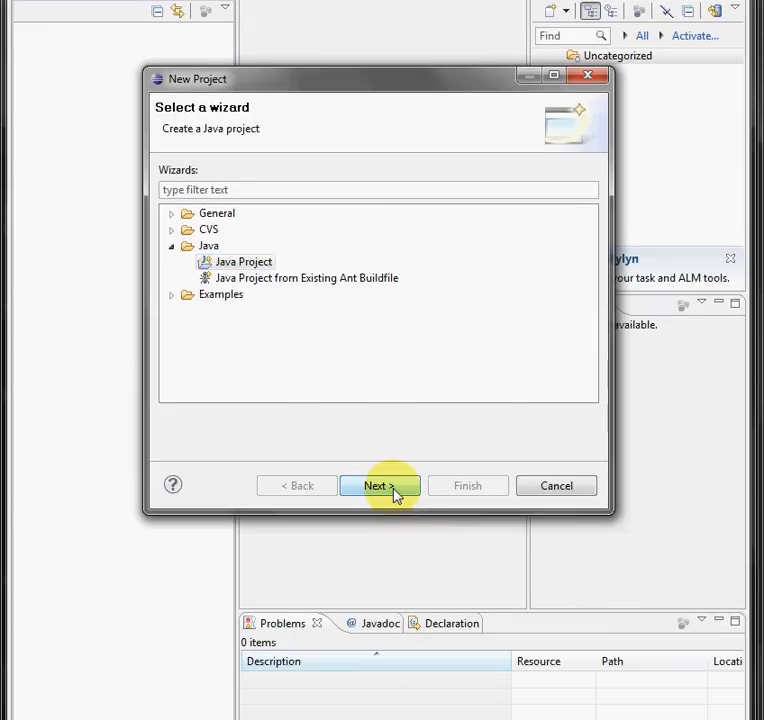
left_click(380, 486)
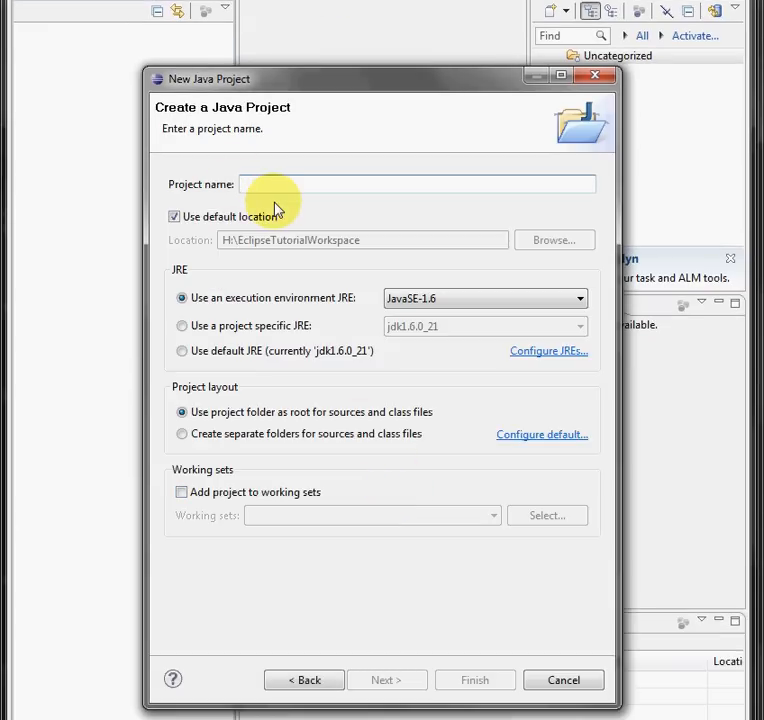
type("tutori")
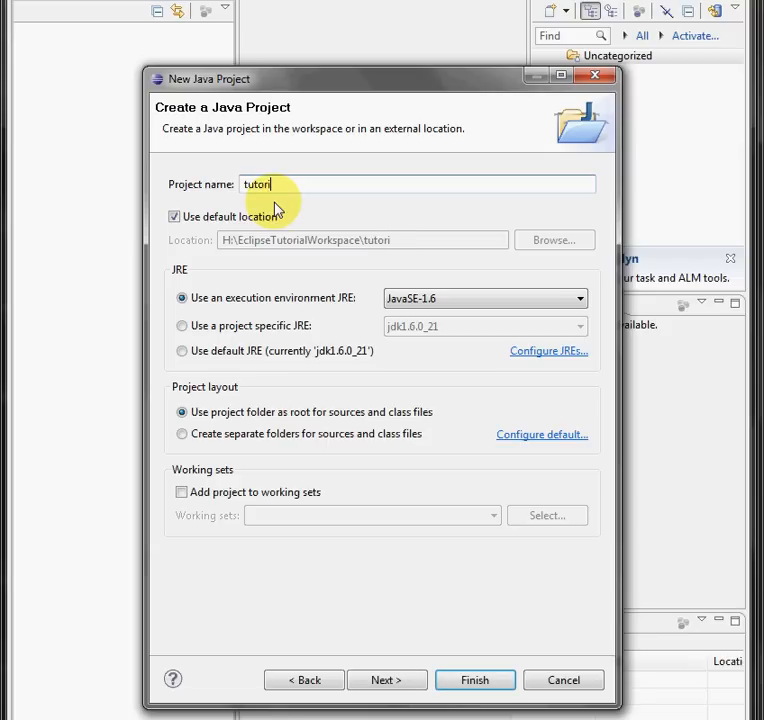
type("al2")
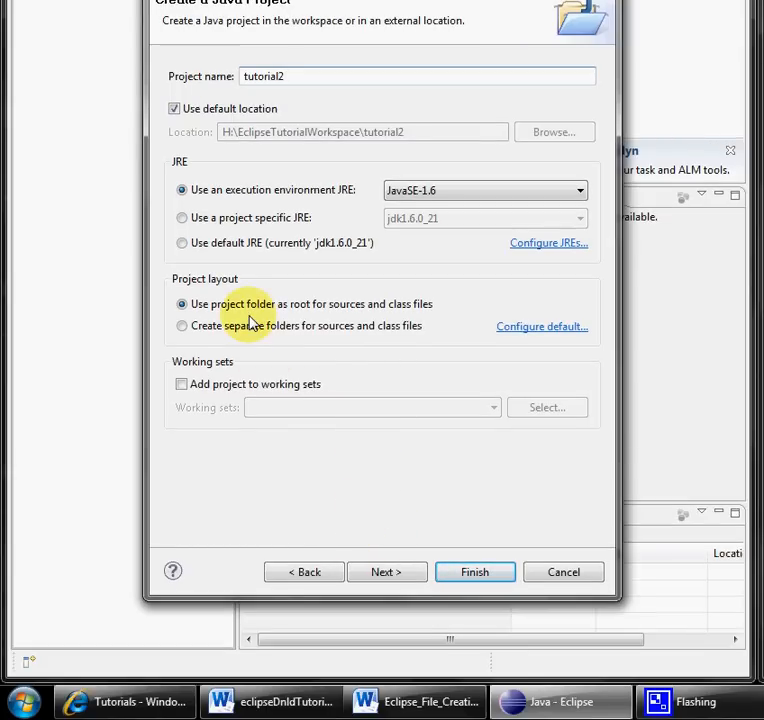
Name it tutorial2 with the project folder as root for sources, reaching build settings
left_click(182, 303)
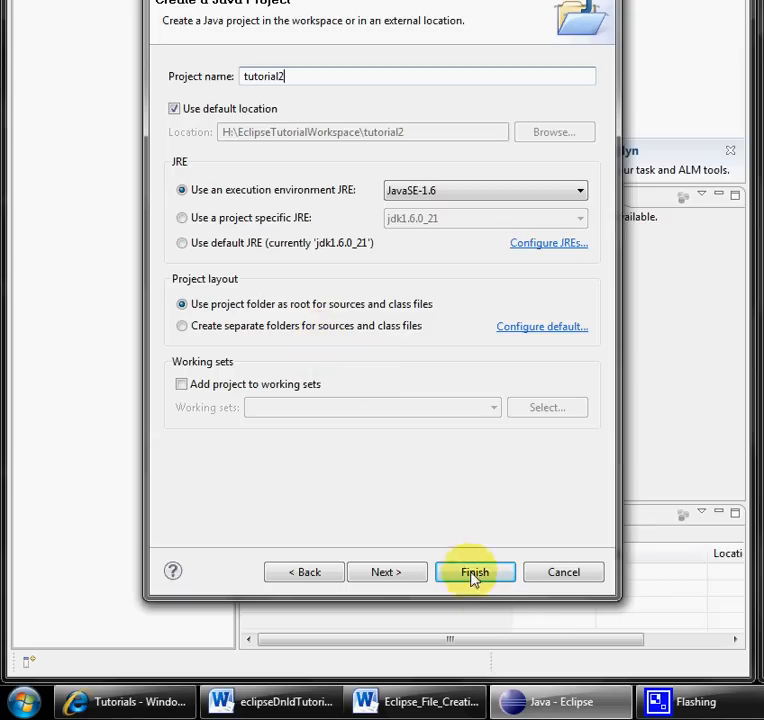
left_click(387, 572)
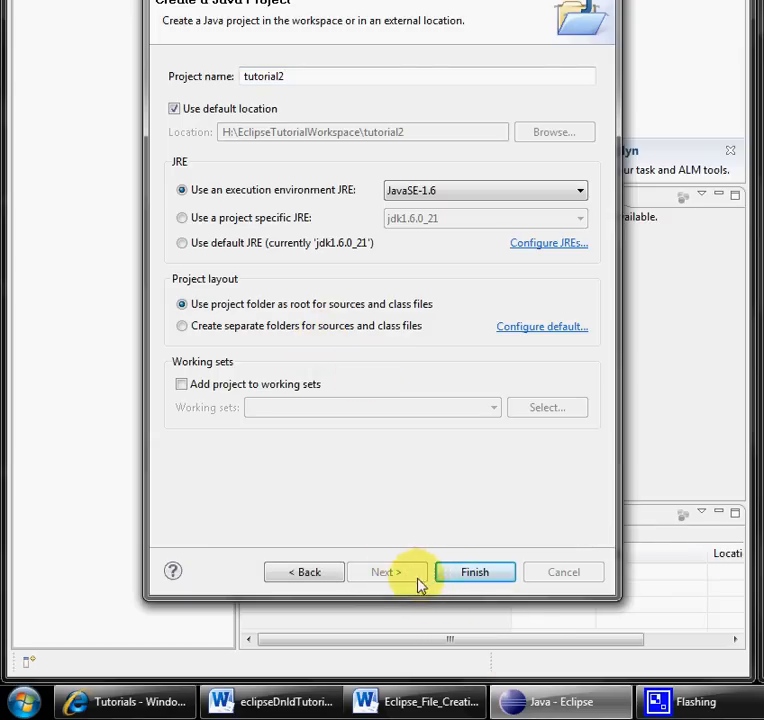
Finish the tutorial2 project and show the Package Explorer view
left_click(488, 578)
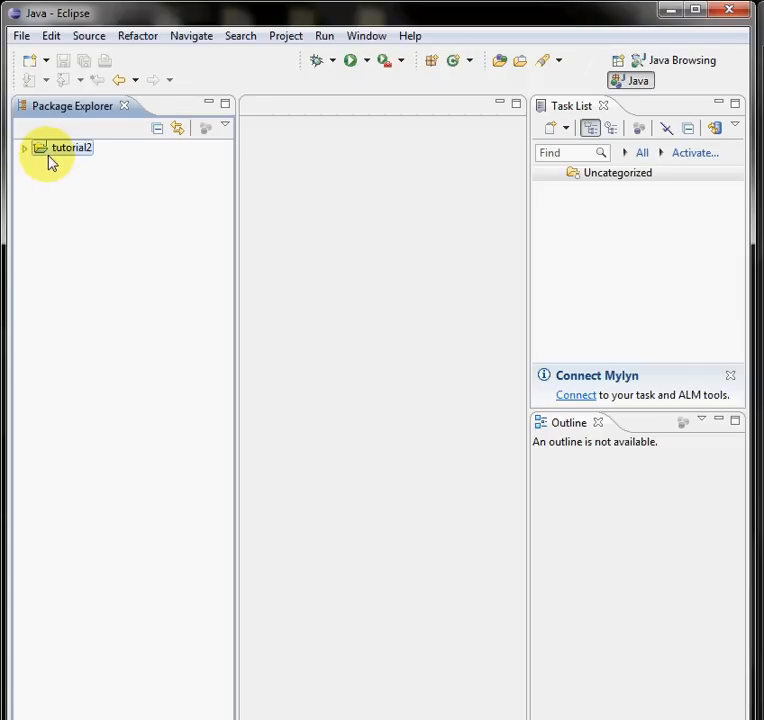
left_click(366, 36)
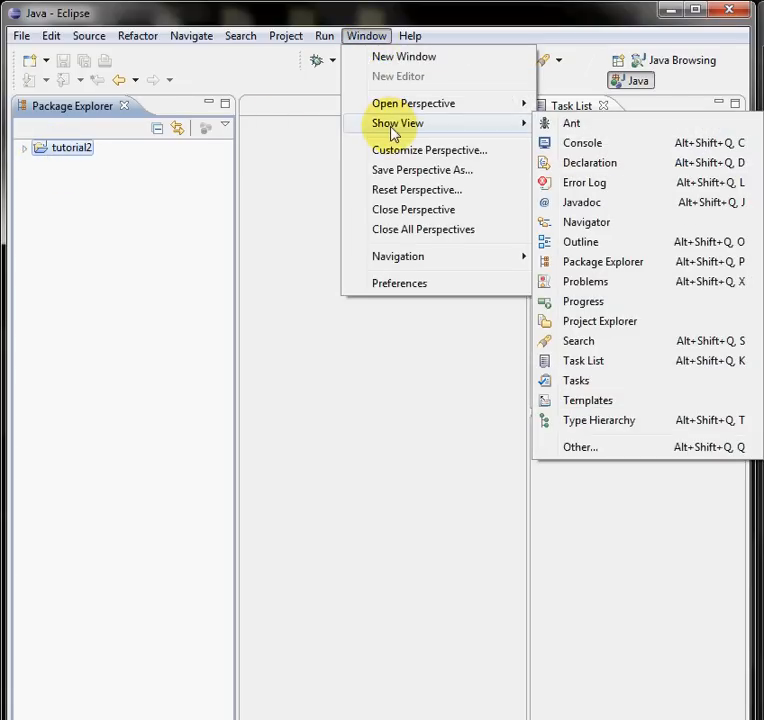
mouse_move(339, 123)
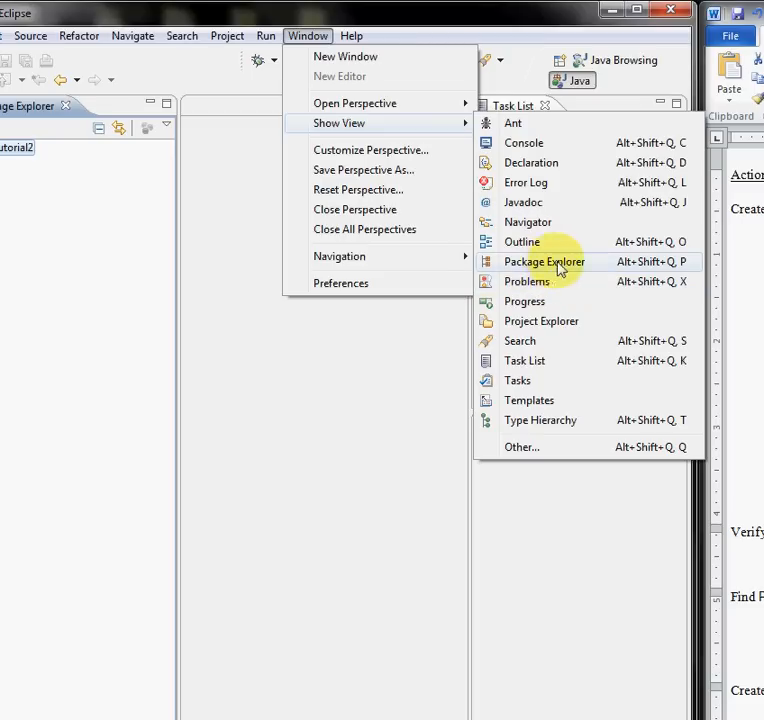
left_click(544, 262)
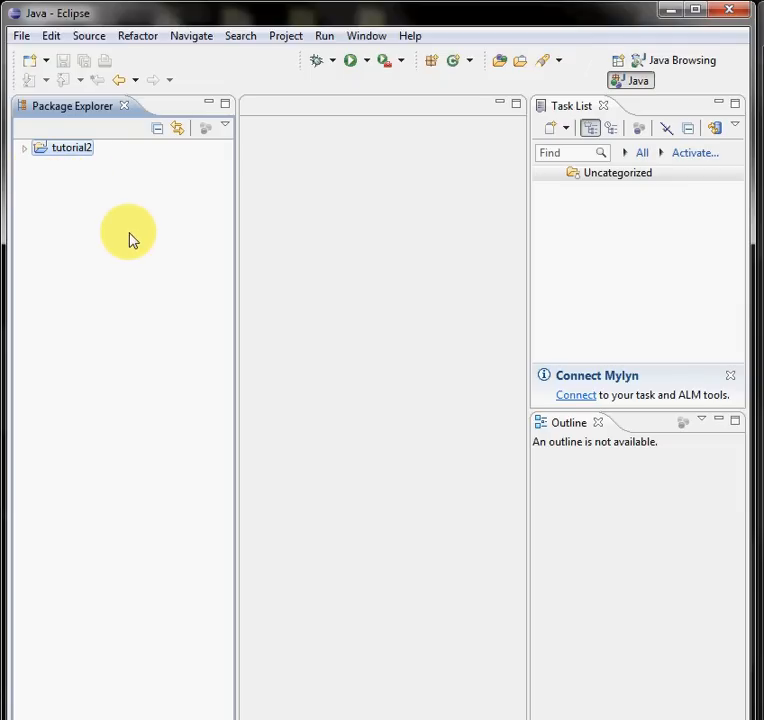
Create a second Java project named tutorial3 through the New Project wizard
left_click(21, 36)
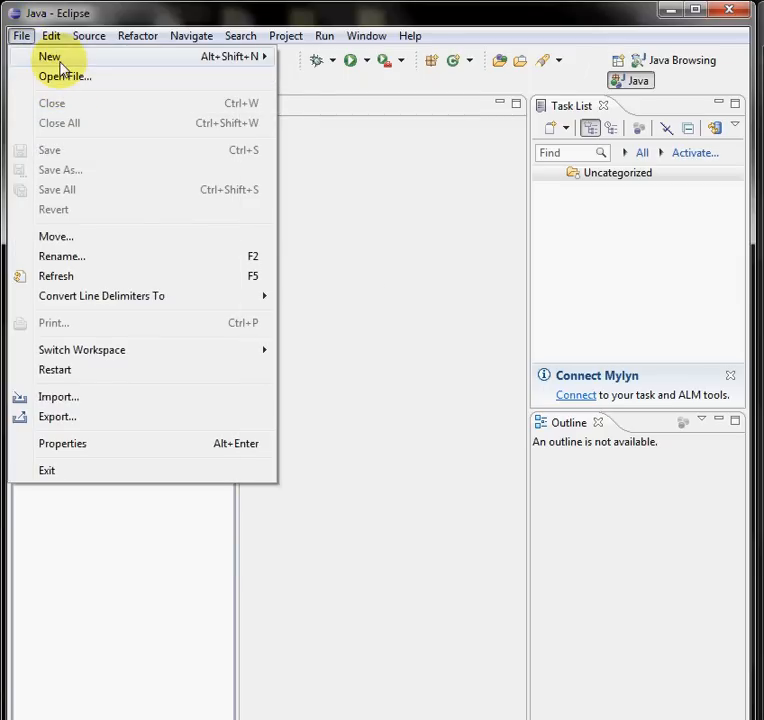
mouse_move(140, 56)
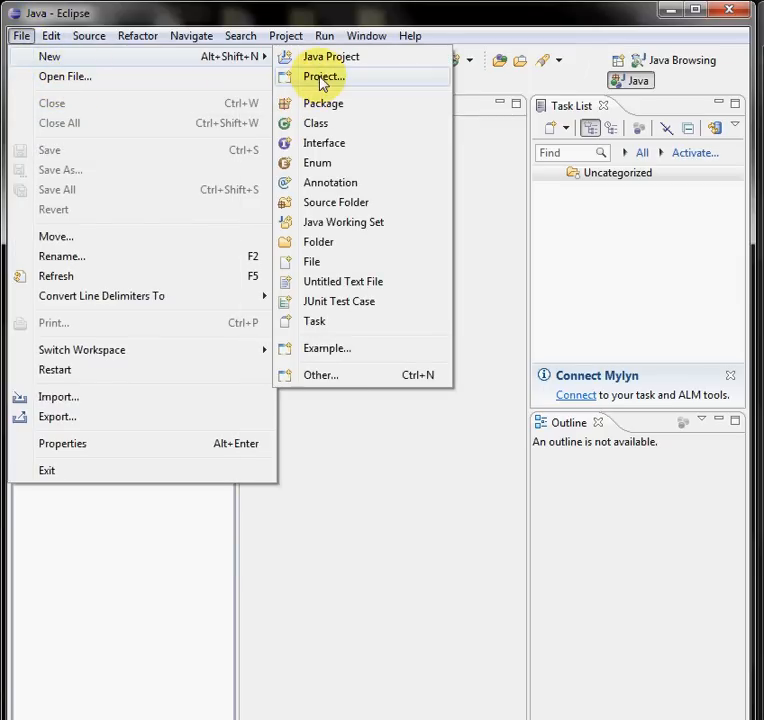
left_click(323, 77)
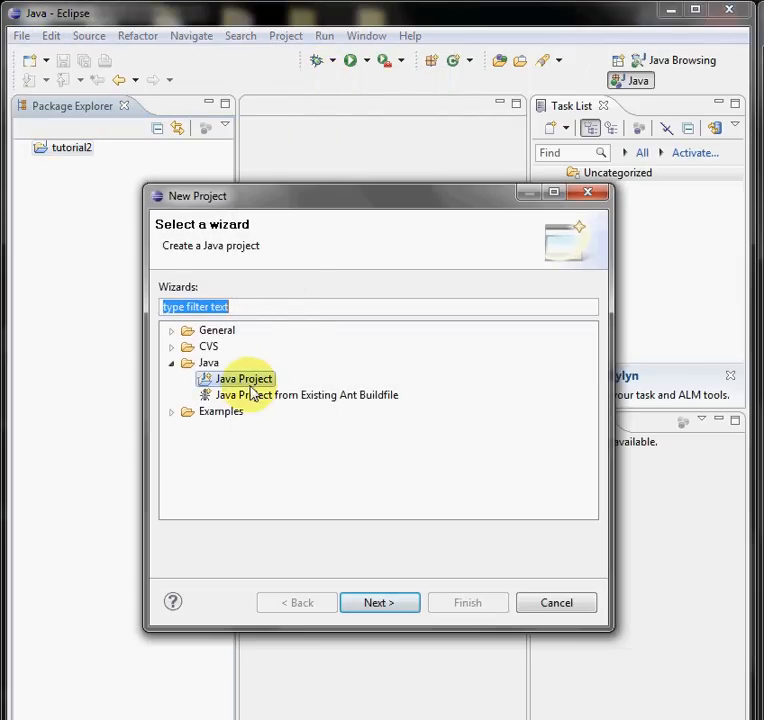
left_click(243, 379)
left_click(379, 602)
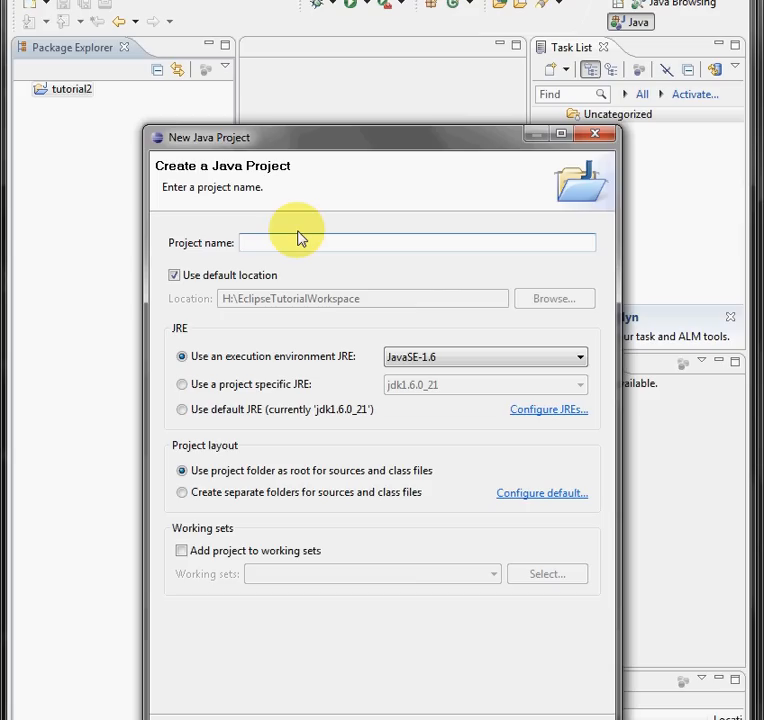
type("torial")
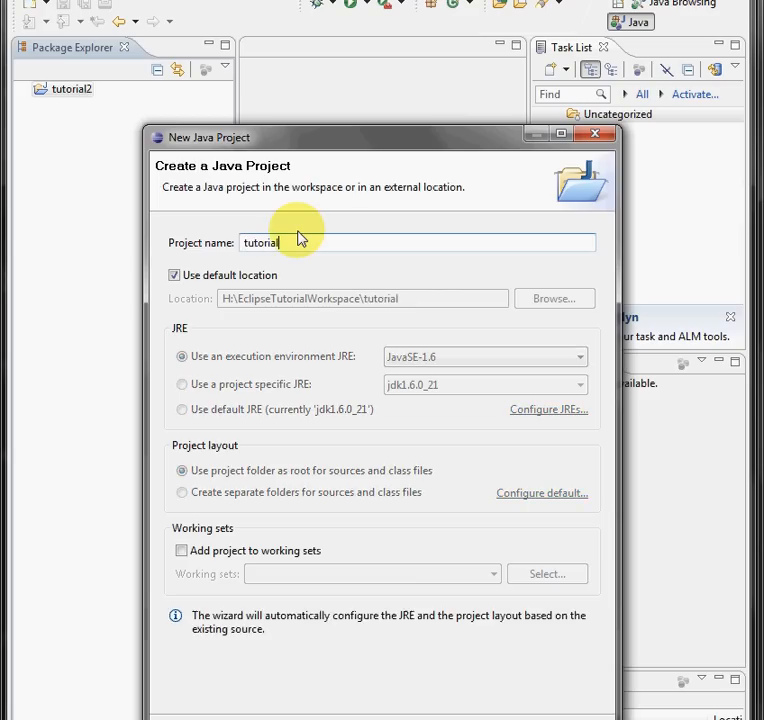
type("3")
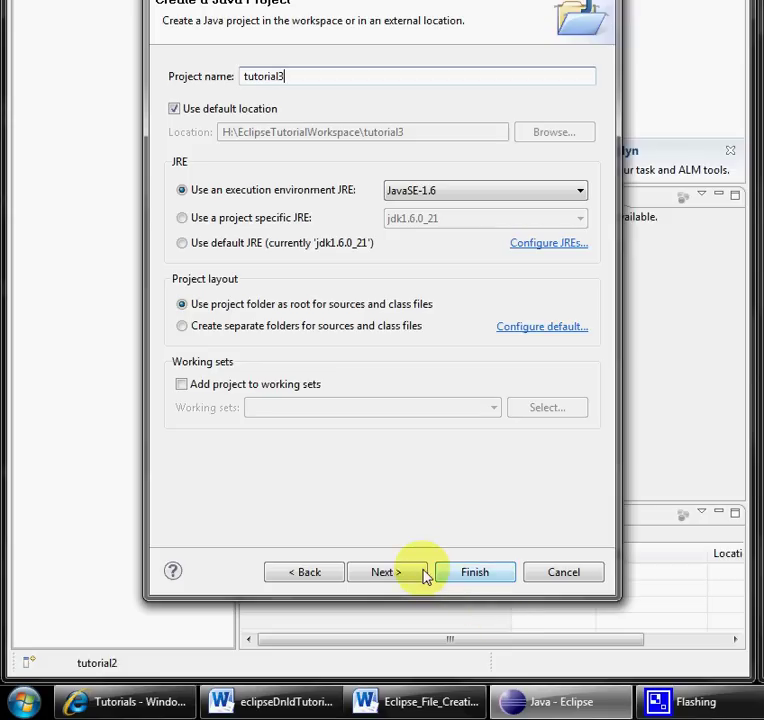
left_click(442, 572)
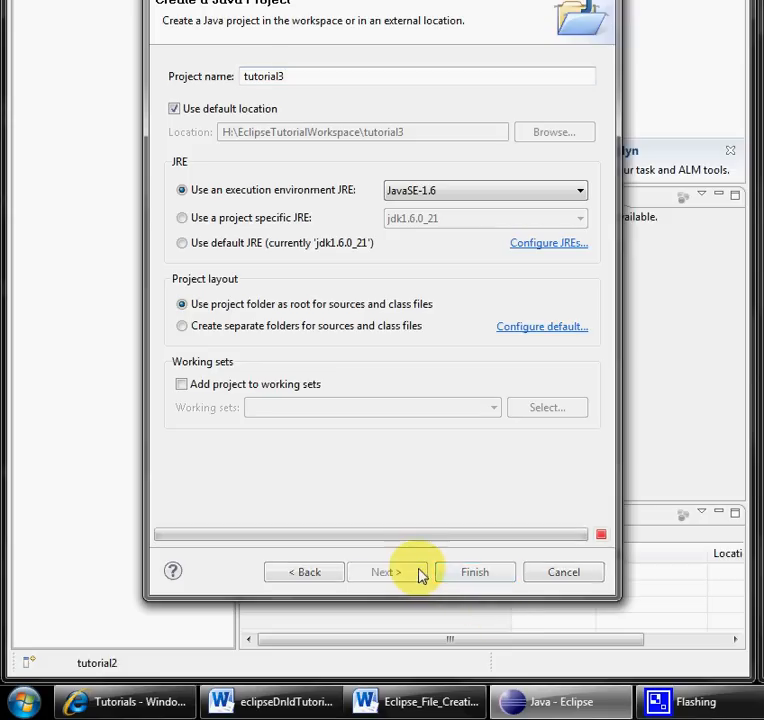
left_click(475, 572)
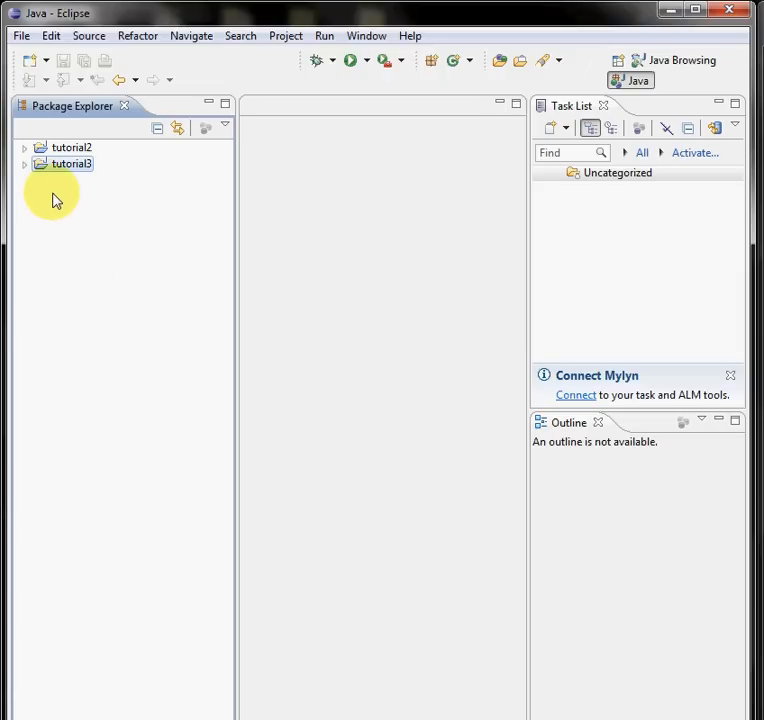
Bring up the context actions for tutorial2 in the Package Explorer
left_click(24, 148)
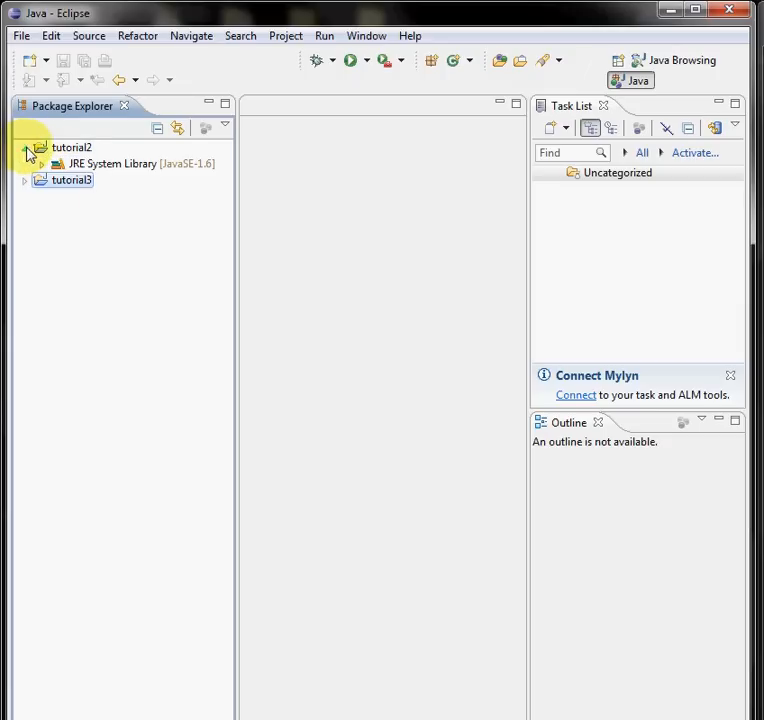
right_click(52, 148)
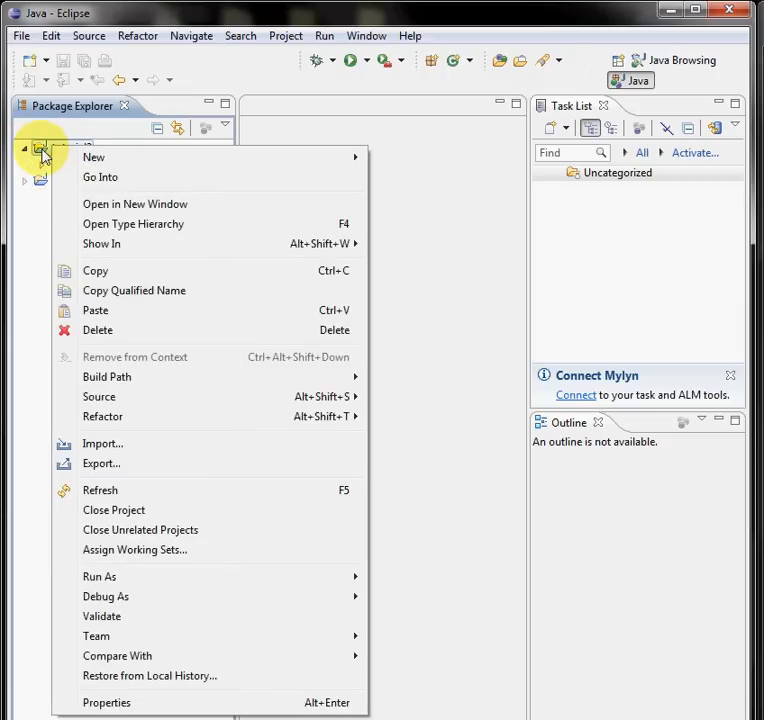
left_click(42, 150)
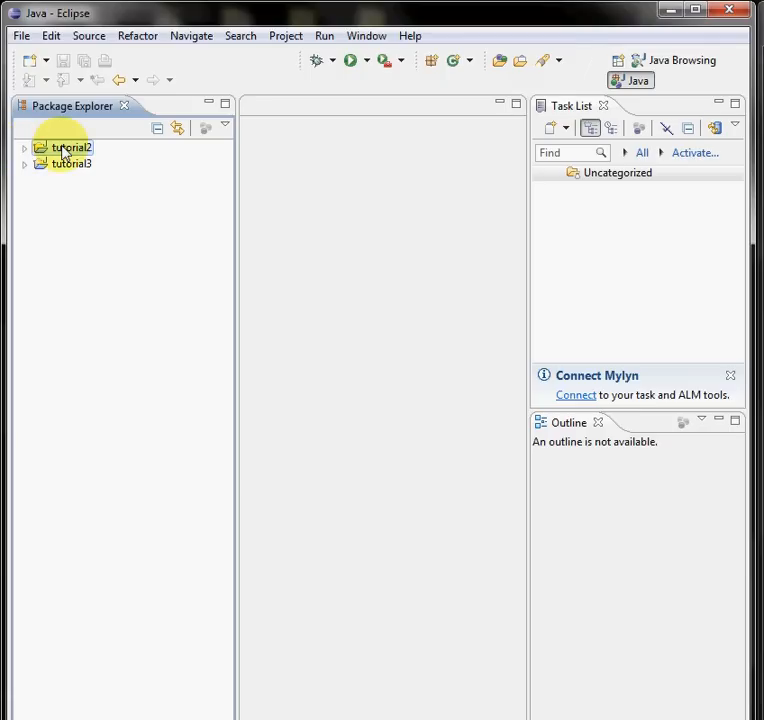
right_click(62, 152)
mouse_move(104, 157)
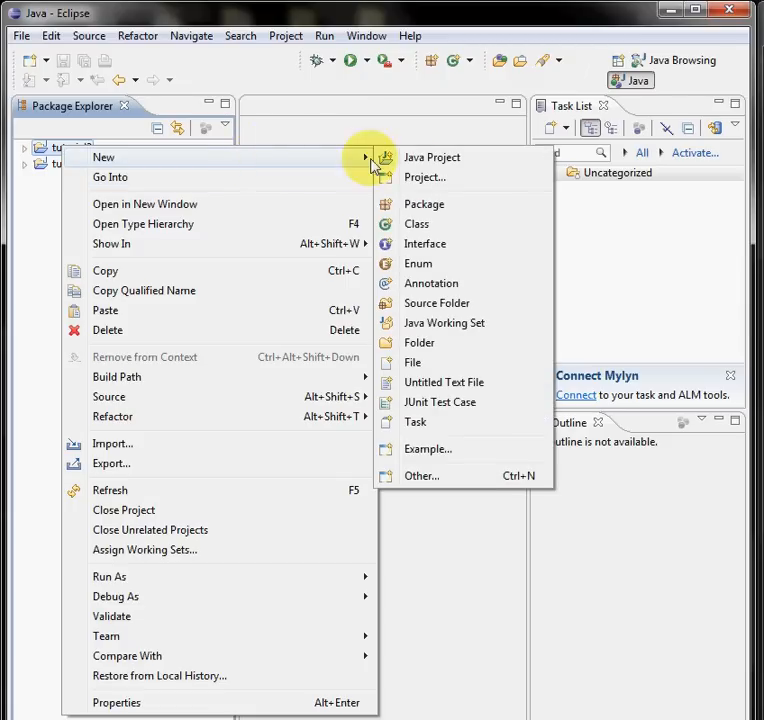
Create an empty file Hello.java in tutorial2 and focus its editor
left_click(413, 362)
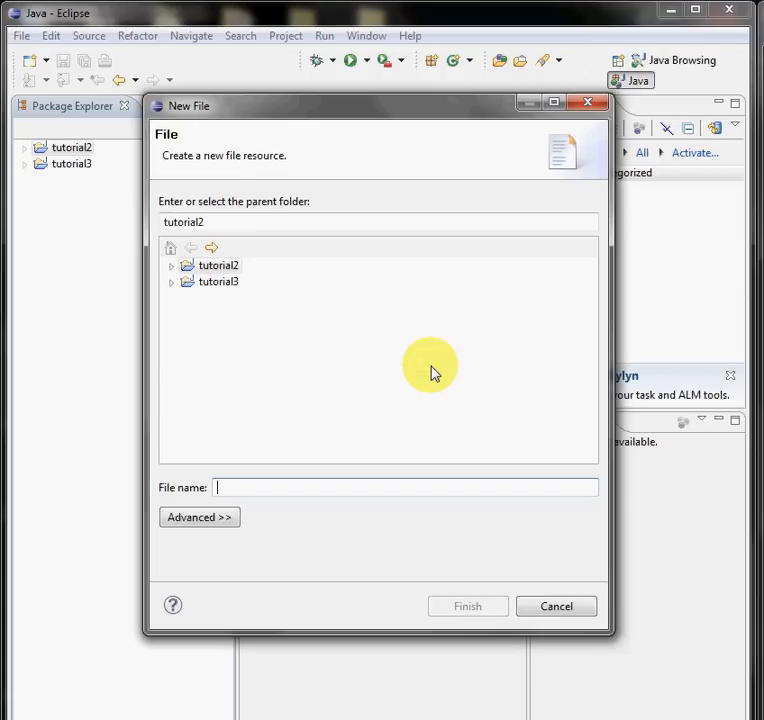
left_click(214, 266)
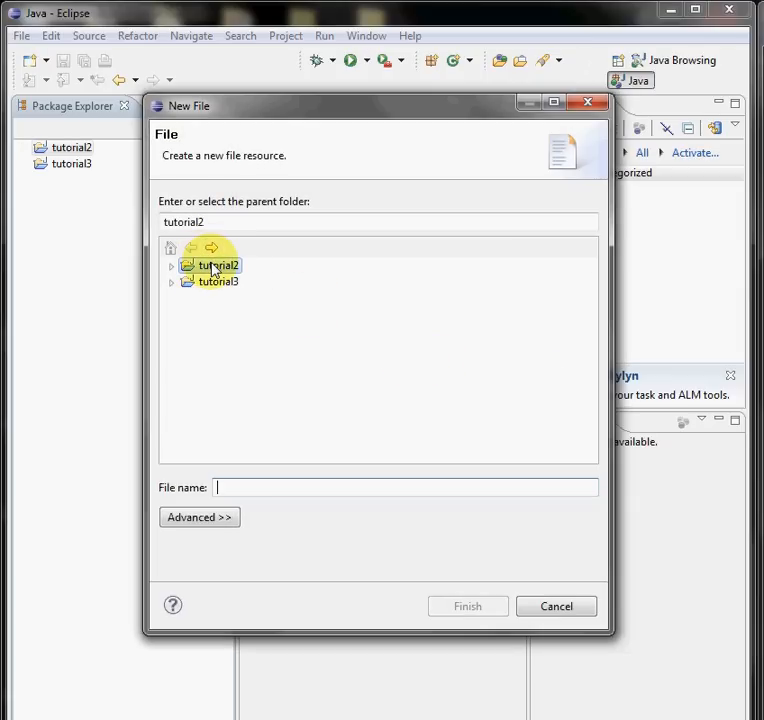
double_click(214, 266)
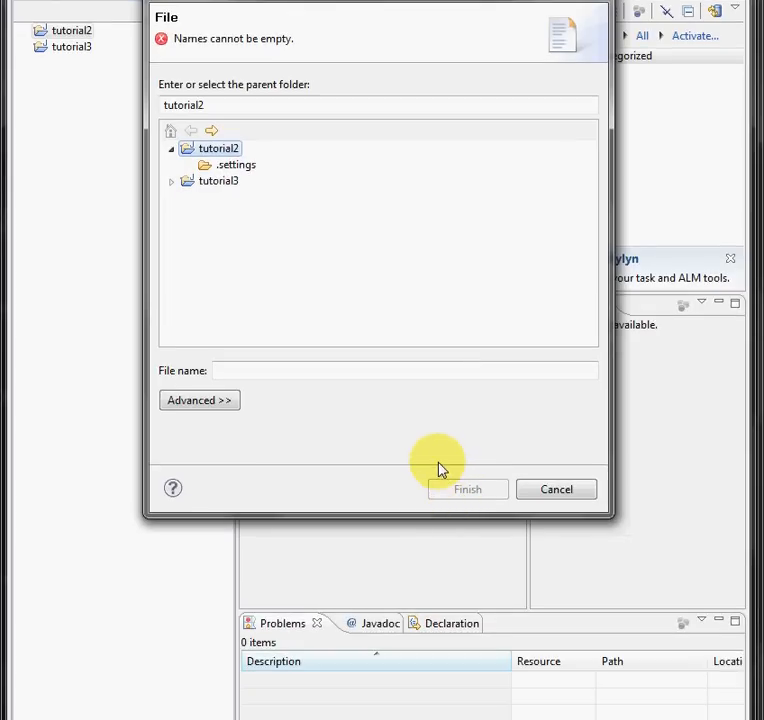
left_click(408, 371)
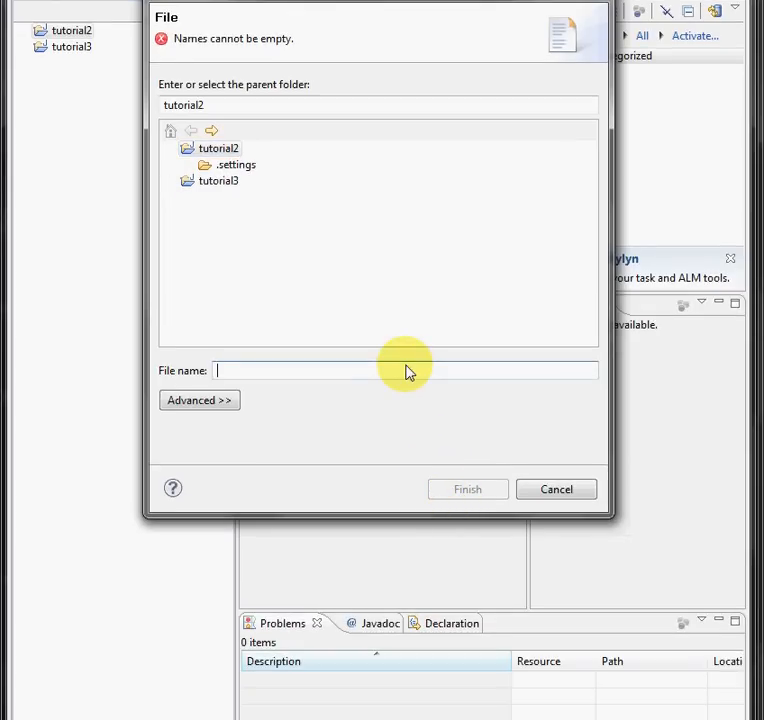
type("Hell")
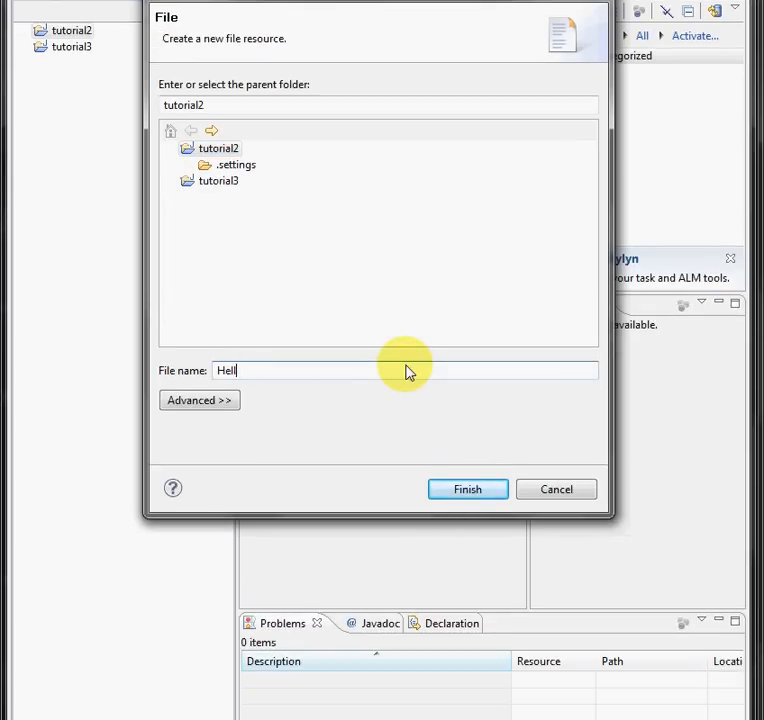
type("o.java")
left_click(467, 489)
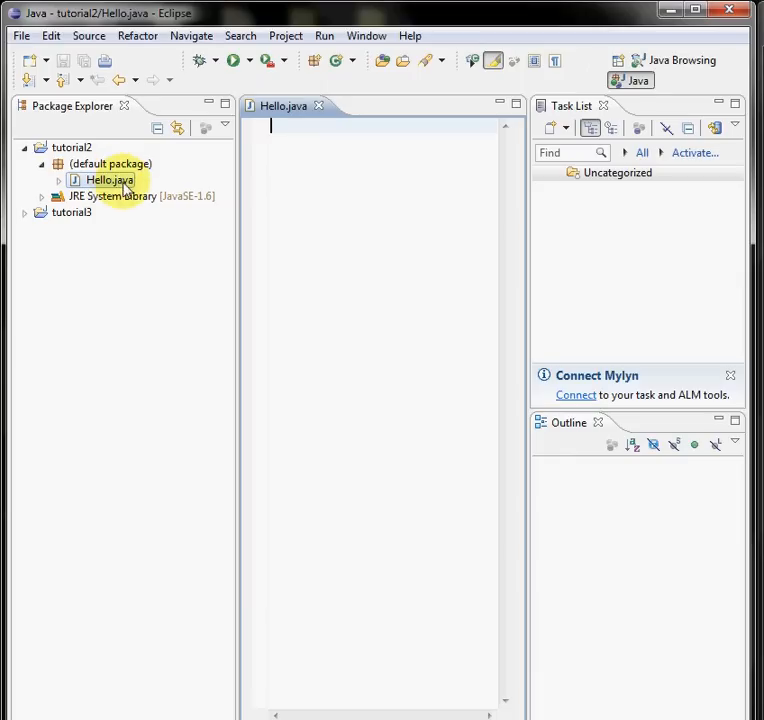
left_click(385, 485)
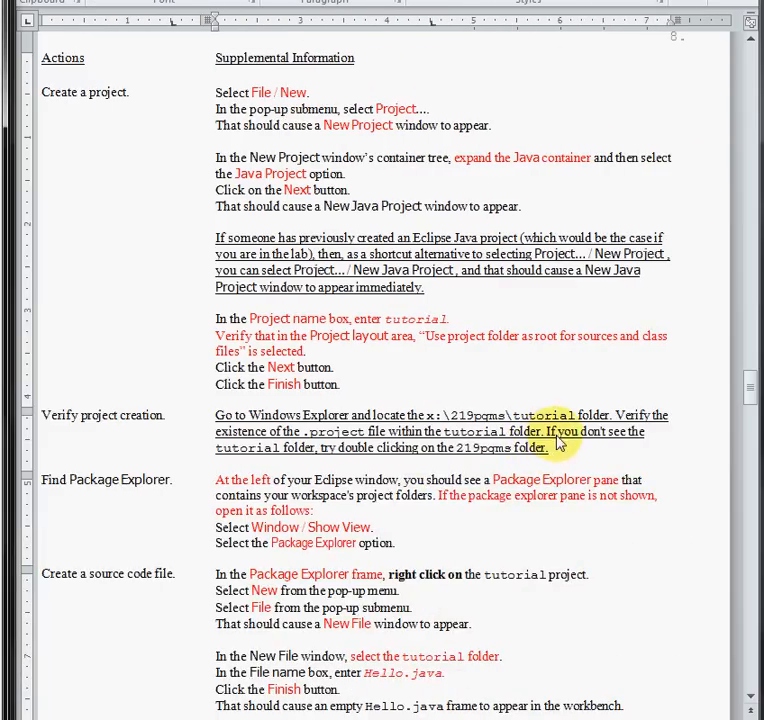
scroll(473, 470, "down", 4)
scroll(440, 480, "down", 4)
scroll(430, 470, "down", 3)
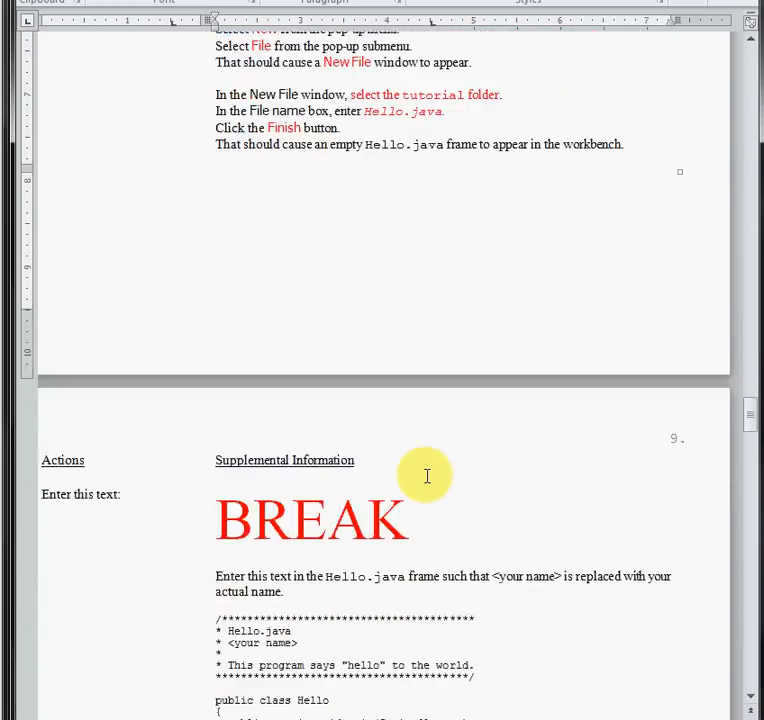
scroll(420, 462, "down", 2)
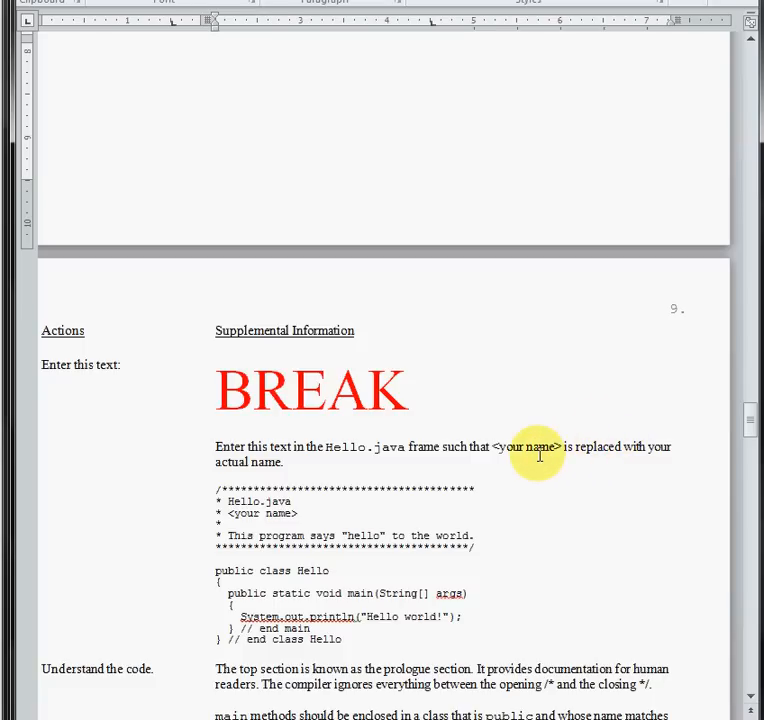
scroll(538, 455, "up", 3)
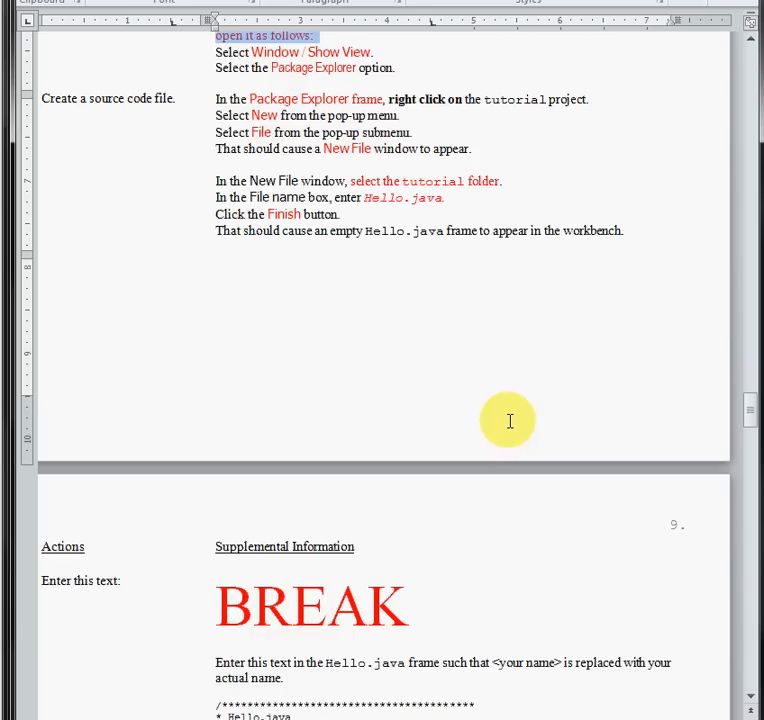
scroll(510, 420, "up", 5)
scroll(510, 420, "up", 3)
scroll(510, 420, "up", 3)
scroll(510, 420, "up", 2)
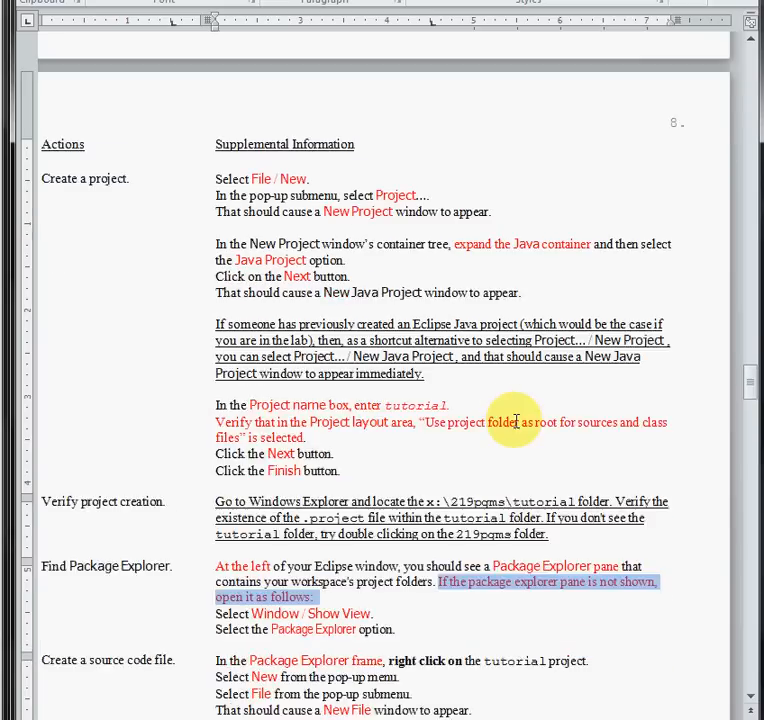